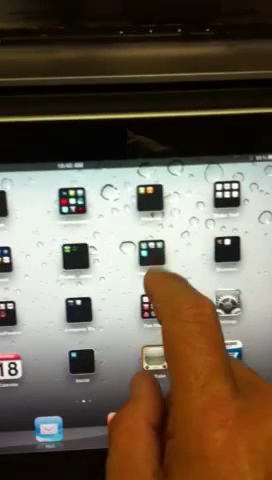
Start the Skype call from the remote-access apps folder, then return to the home screen
{"action": "left_click", "coordinate": [163, 255]}
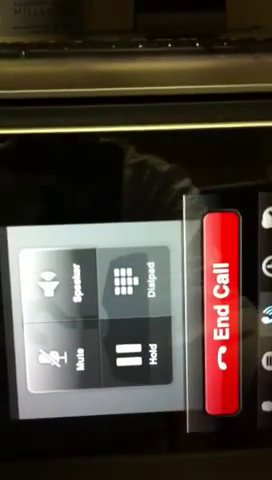
{"action": "key", "text": "super"}
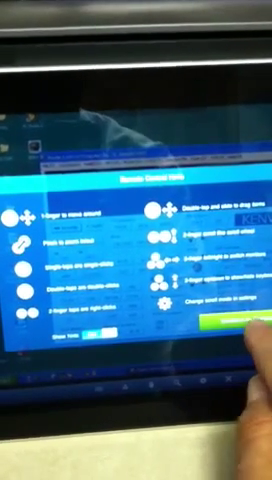
Dismiss the gestures help overlay to reveal the ARCP-2000 window on the shack PC
{"action": "left_click", "coordinate": [238, 322]}
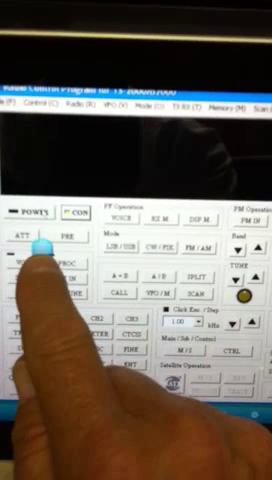
Switch the TS-2000 on so its display reads 3.864.000 LSB
{"action": "left_click", "coordinate": [38, 213]}
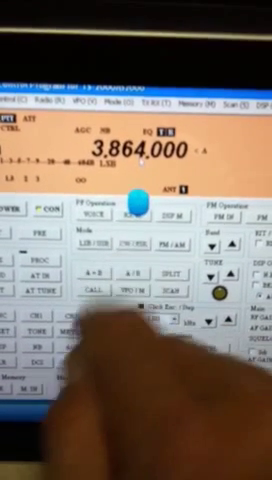
{"action": "left_click", "coordinate": [140, 207]}
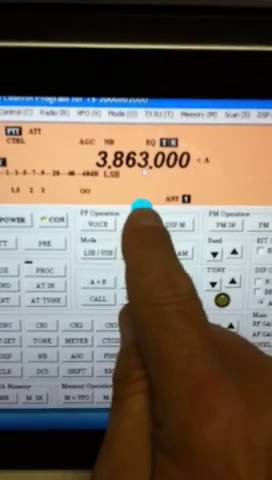
{"action": "left_click", "coordinate": [128, 197]}
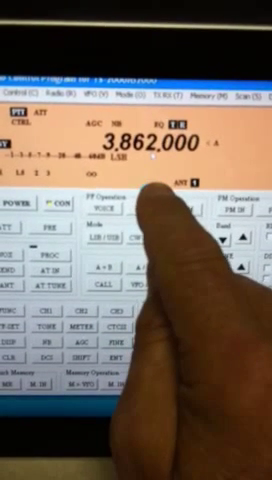
{"action": "left_click", "coordinate": [145, 186]}
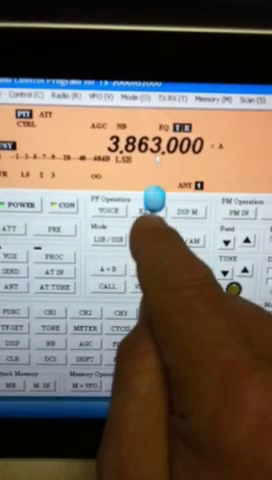
{"action": "left_click", "coordinate": [152, 205]}
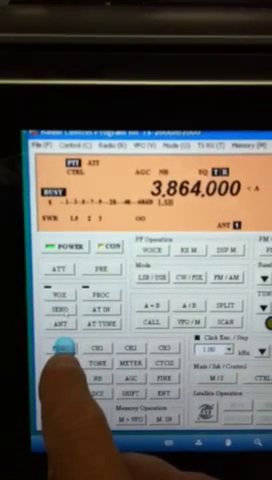
Key the radio on air with SEND, drop back to receive, then try the VOX control
{"action": "left_click", "coordinate": [62, 348]}
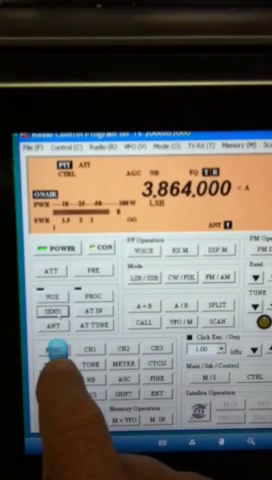
{"action": "left_click", "coordinate": [55, 352]}
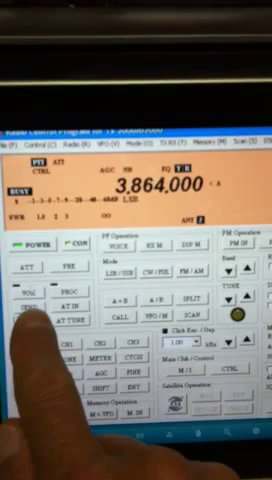
{"action": "left_click", "coordinate": [30, 300]}
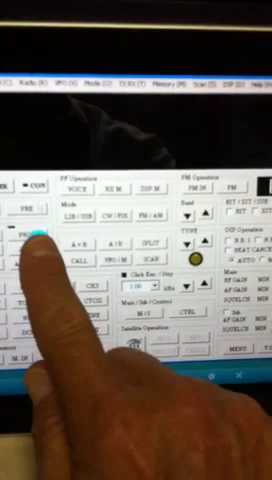
Toggle the receiver preamplifier with the PRE button
{"action": "left_click", "coordinate": [32, 232]}
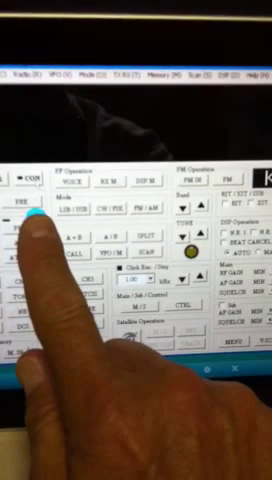